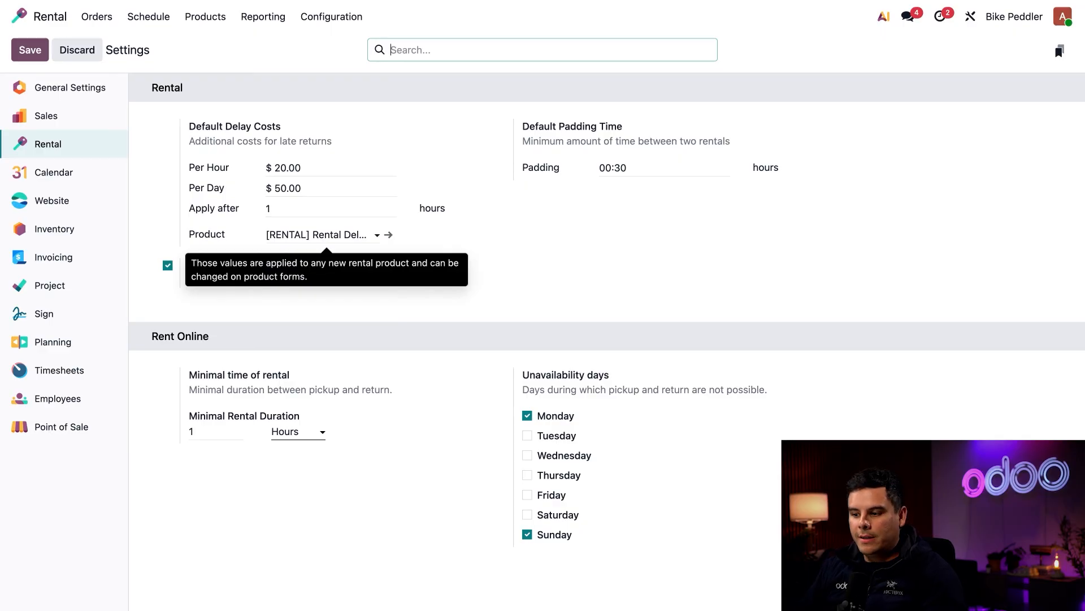
pyautogui.click(350, 236)
pyautogui.click(516, 253)
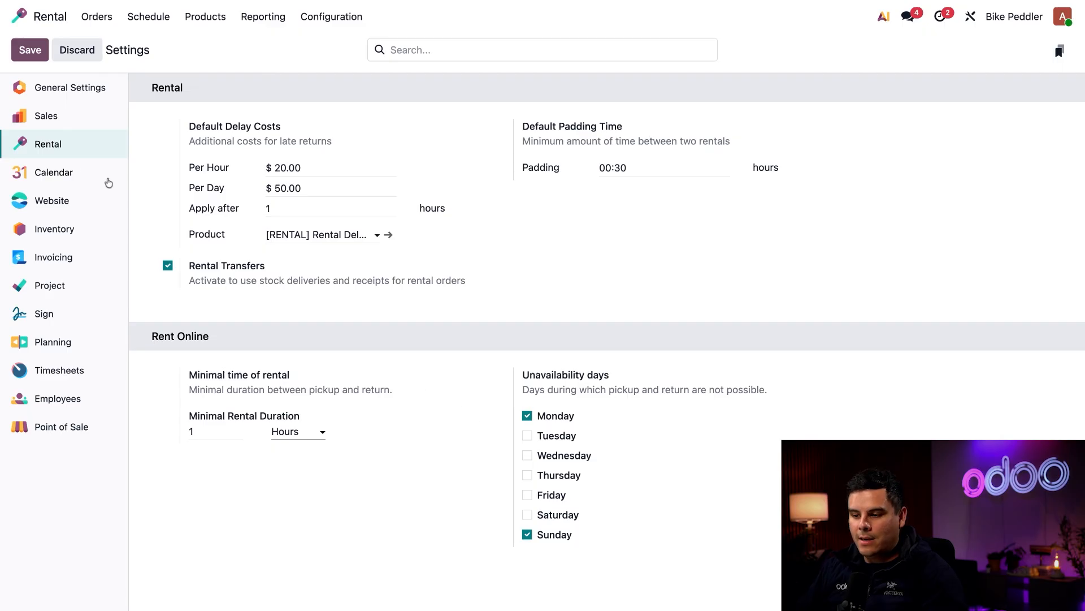
# Open the list of warehouse storage locations from the Inventory settings to review them
pyautogui.click(44, 230)
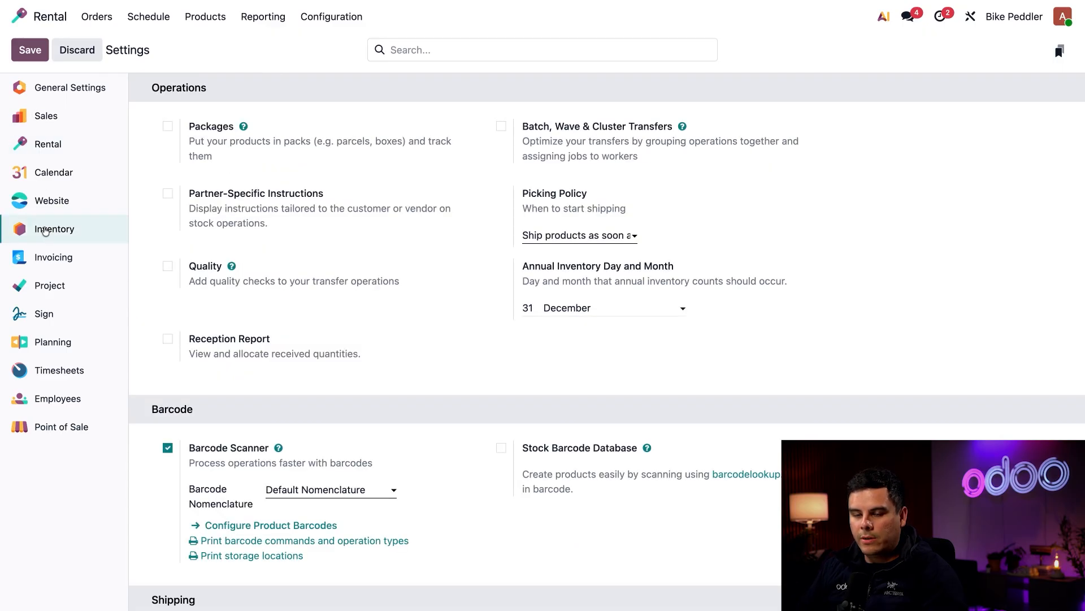
pyautogui.scroll(-10, 315, 364)
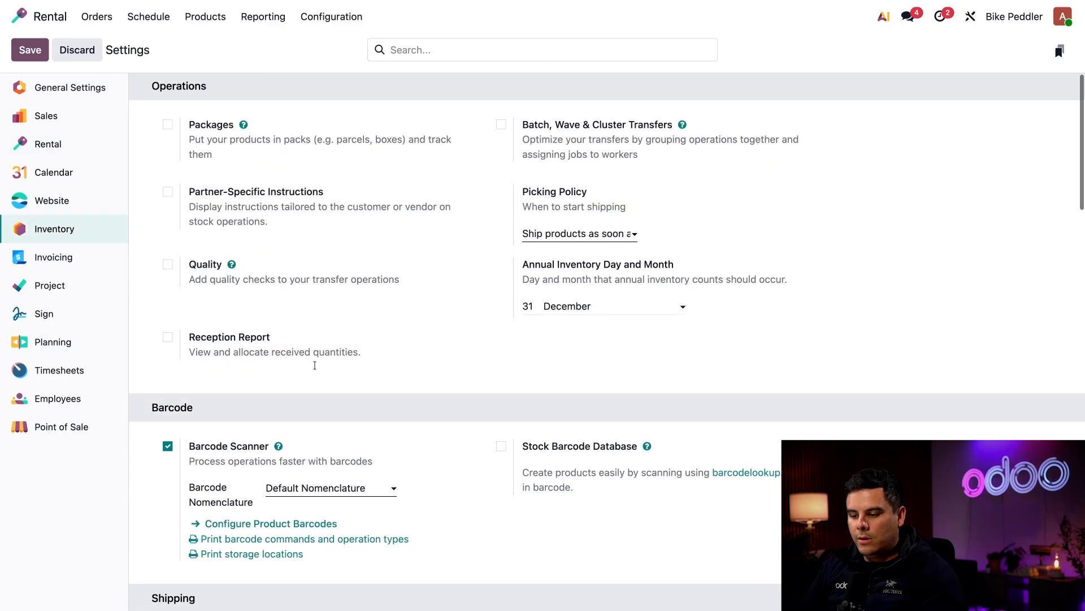
pyautogui.scroll(-10, 315, 365)
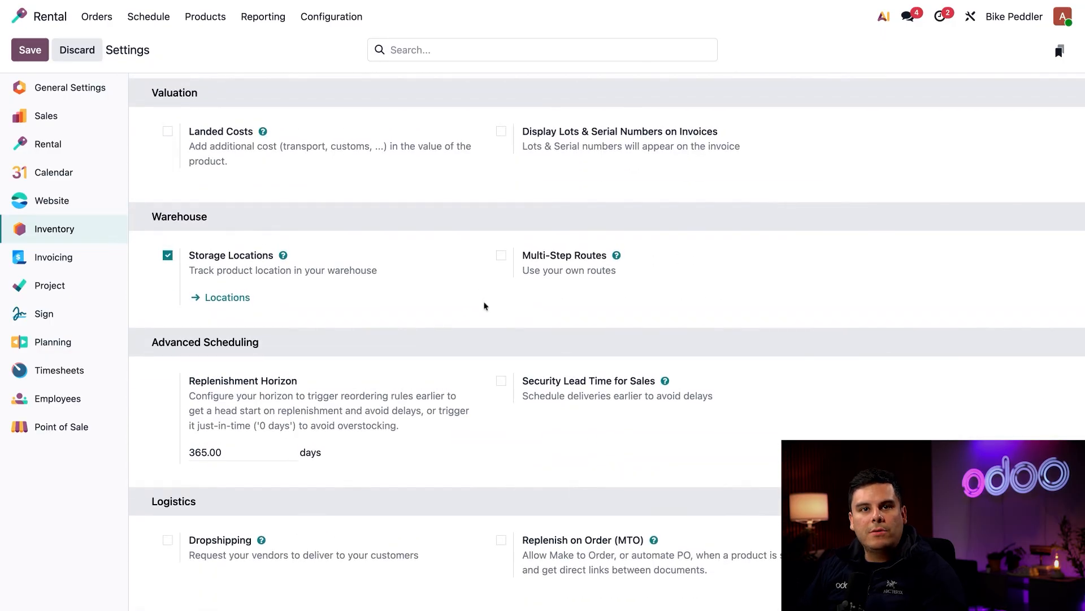
pyautogui.moveTo(371, 284)
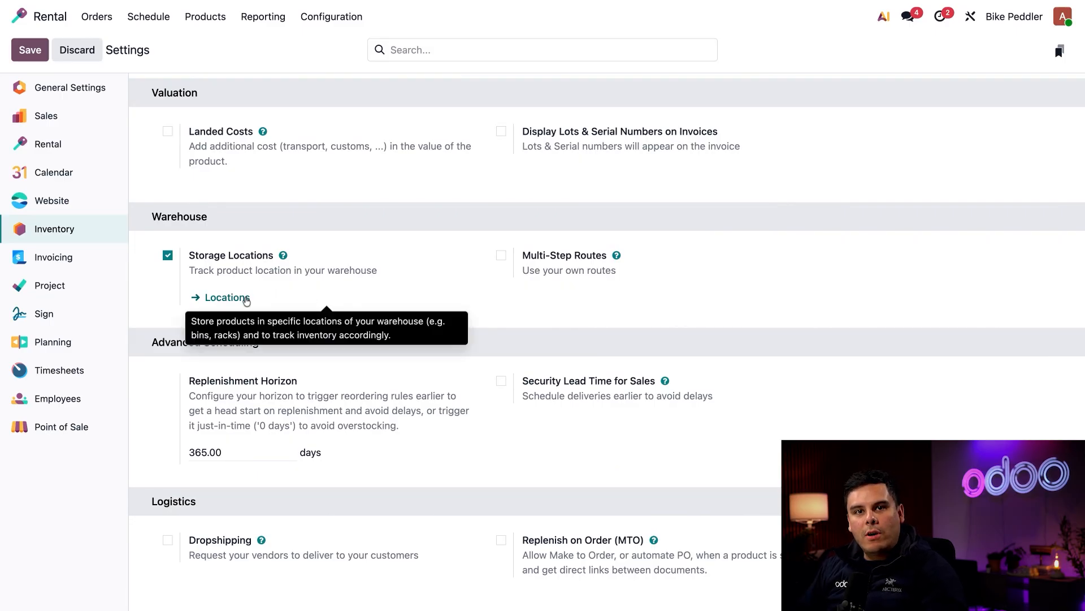
pyautogui.click(228, 304)
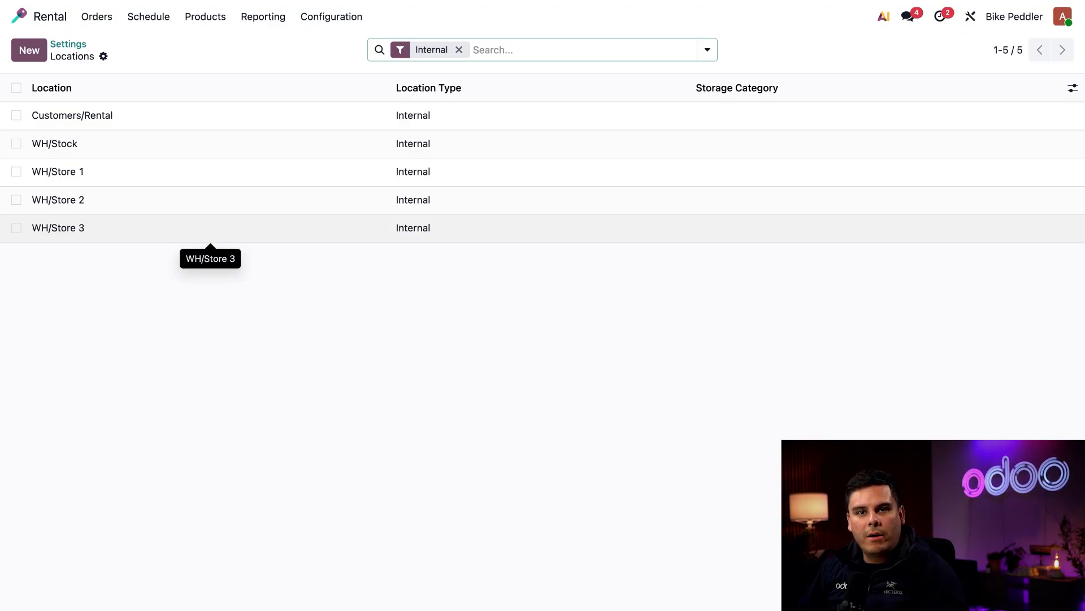
# Open the Electric bike rental product and review its general and sales information
pyautogui.click(203, 19)
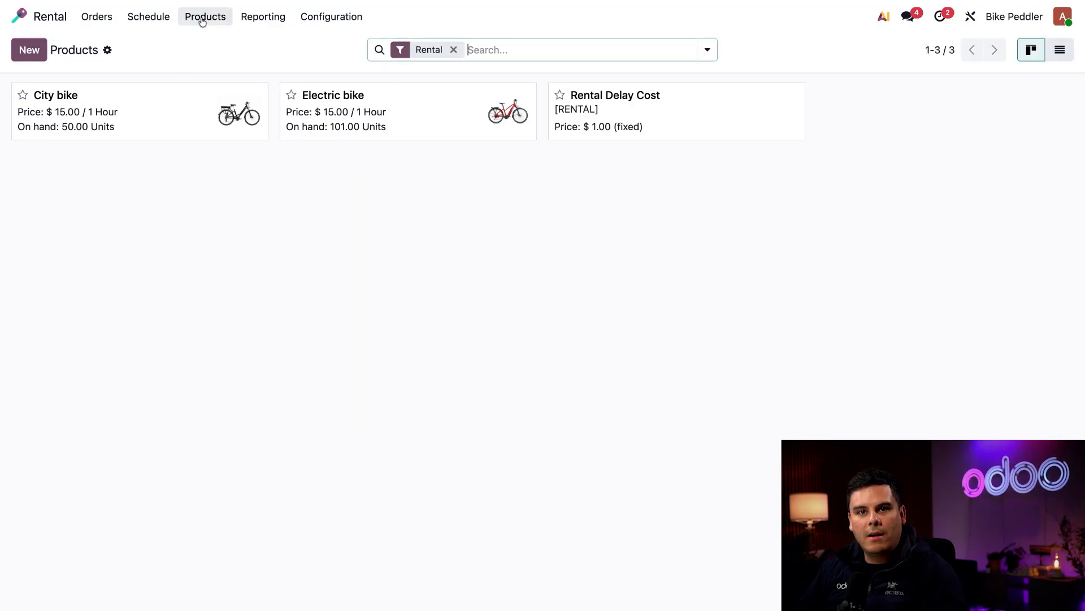
pyautogui.click(417, 118)
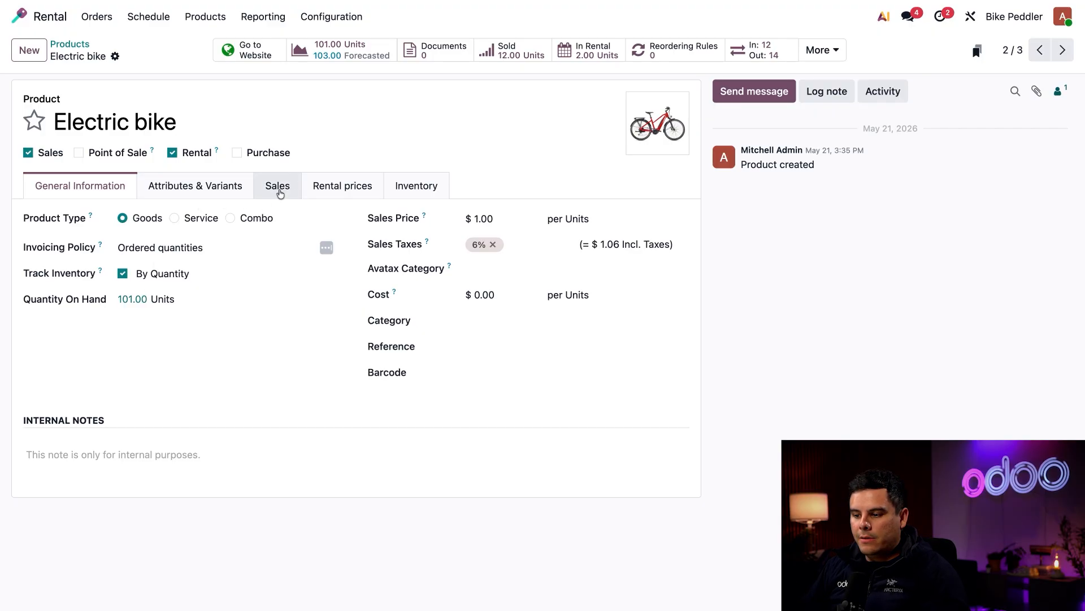
pyautogui.click(278, 189)
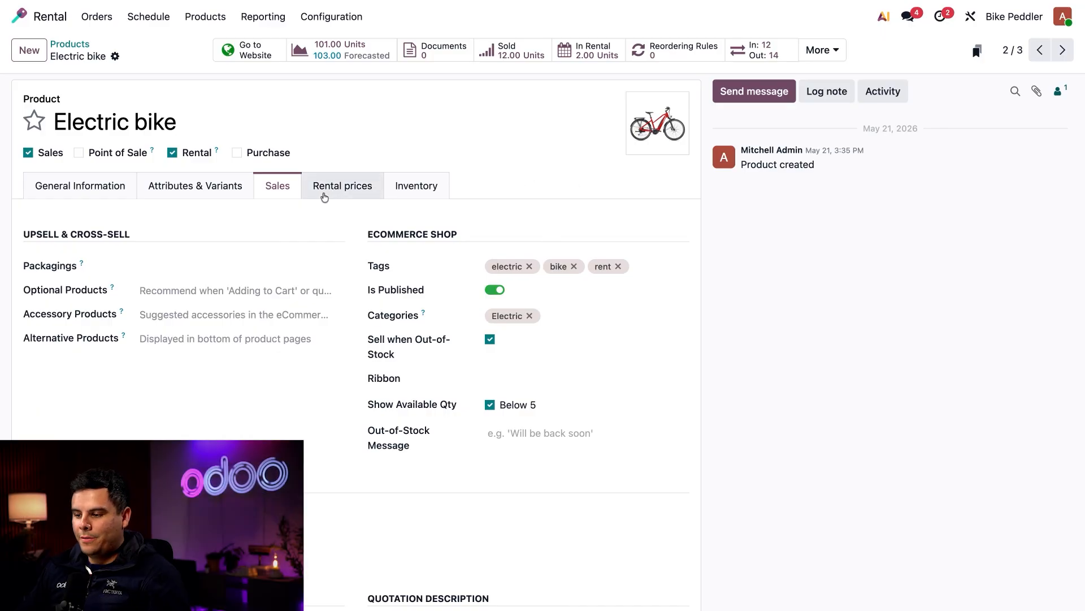
# Set the Electric bike's hourly late fine to $30 in its rental prices and save the product
pyautogui.click(333, 195)
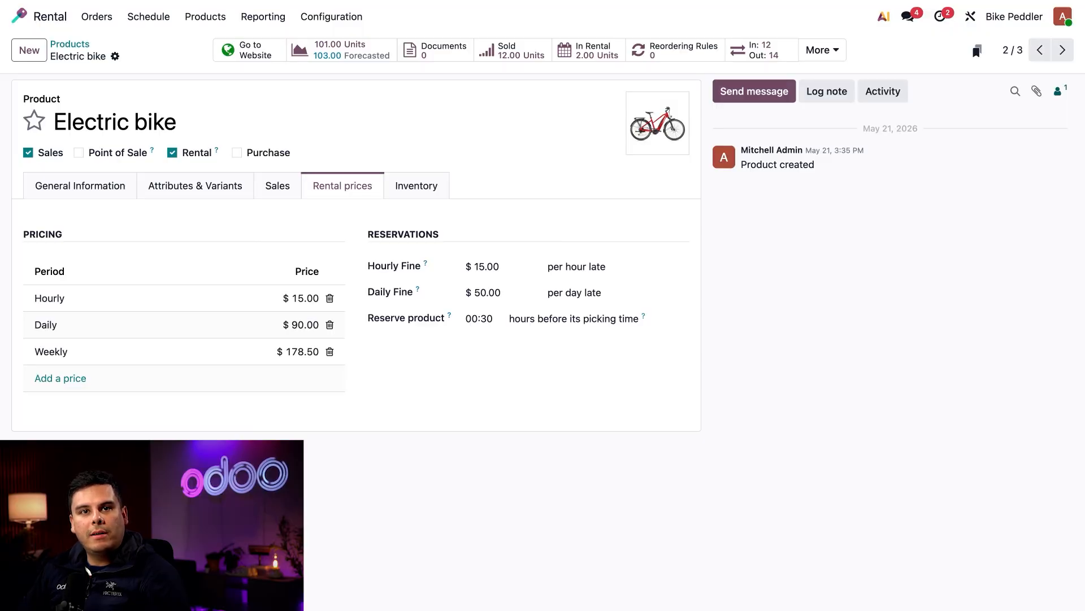
pyautogui.click(482, 266)
pyautogui.write('30')
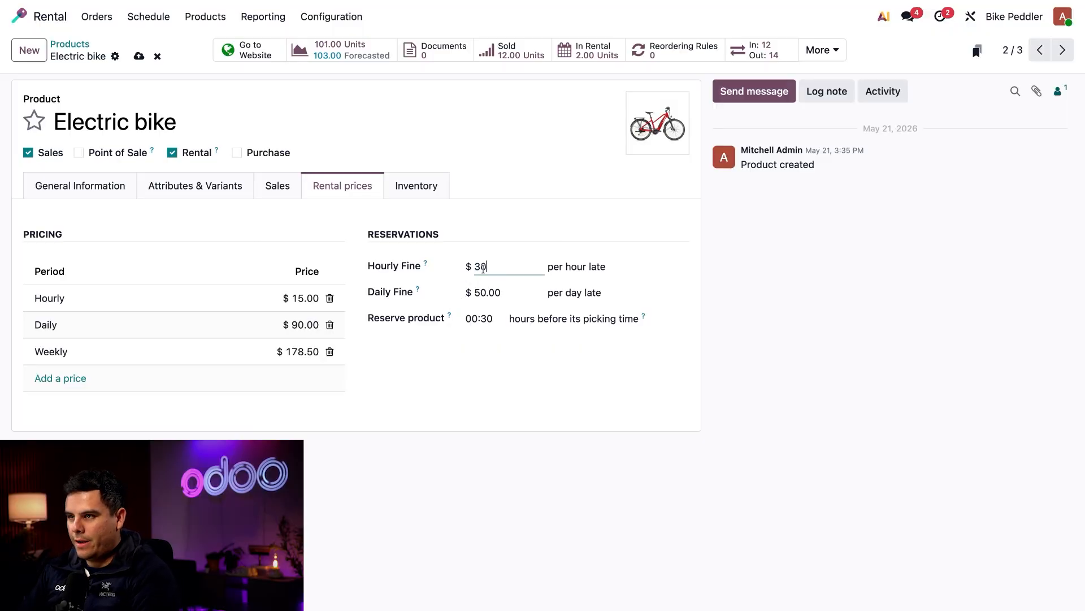
pyautogui.click(501, 411)
pyautogui.click(139, 56)
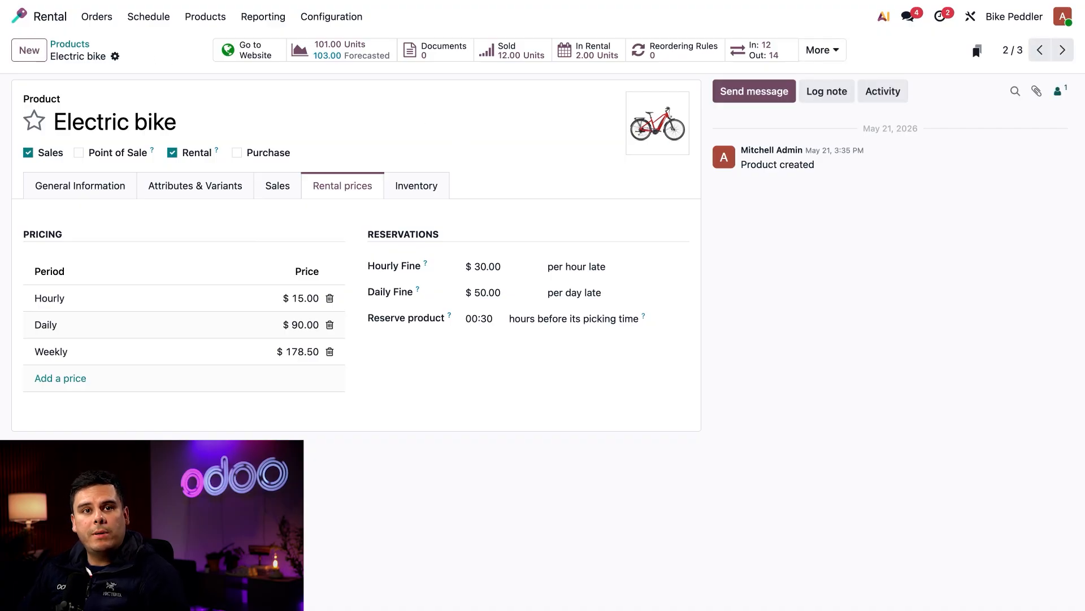
# Open the Electric bike's website page and apply a rental period on June 26, 2026 from 7:00 PM to 8:00 PM
pyautogui.click(255, 51)
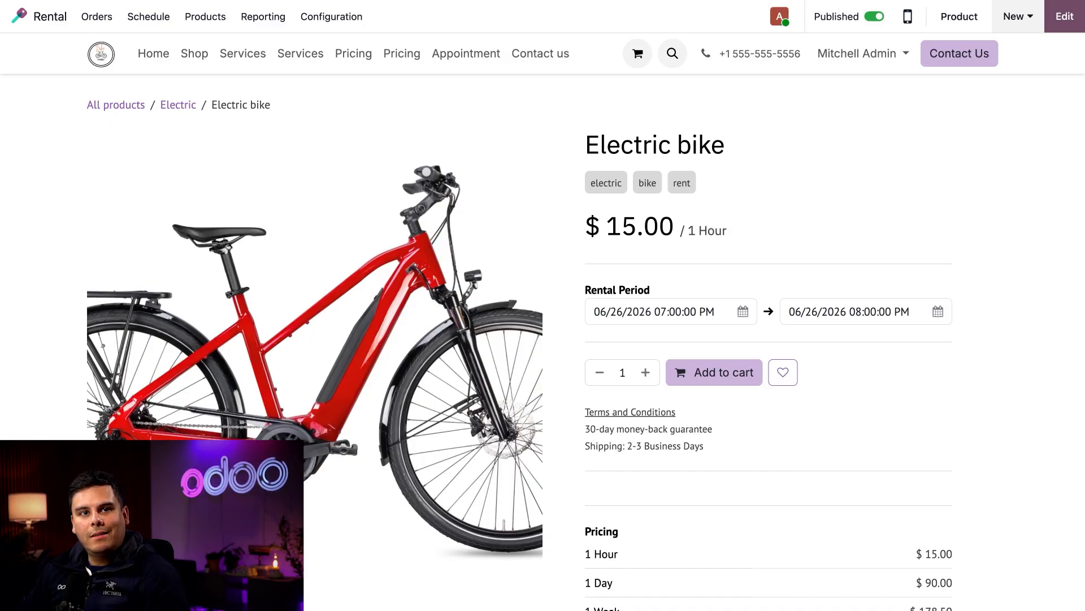
pyautogui.click(753, 312)
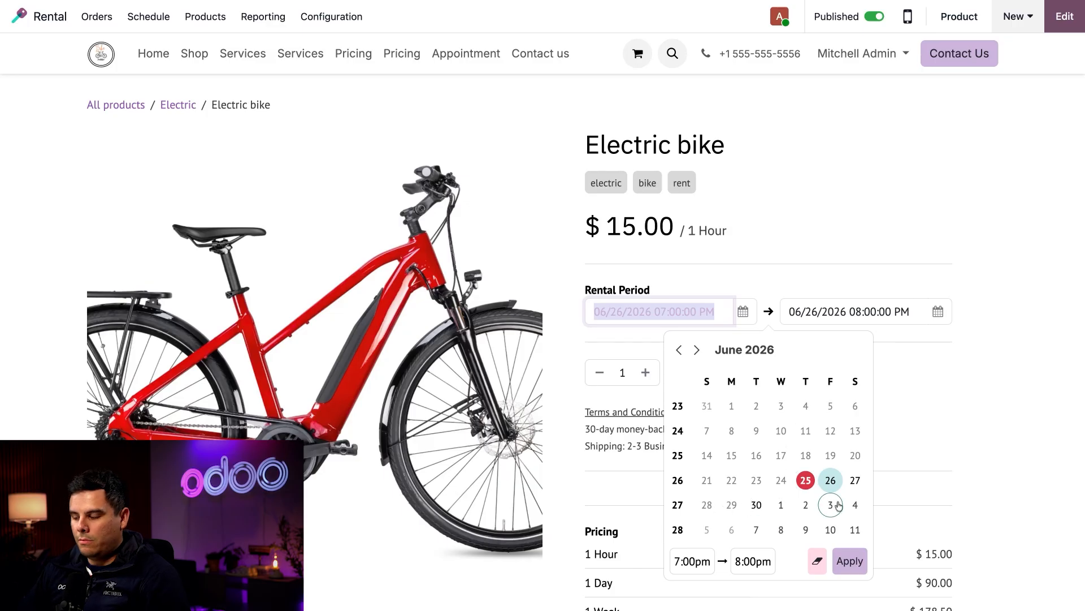
pyautogui.click(832, 482)
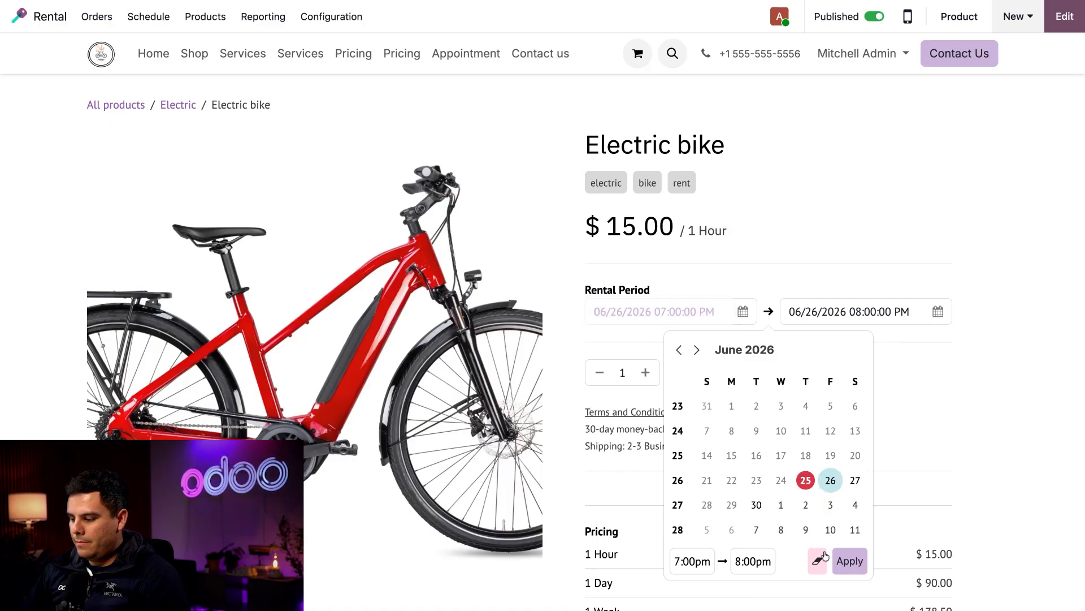
pyautogui.click(845, 567)
pyautogui.click(848, 312)
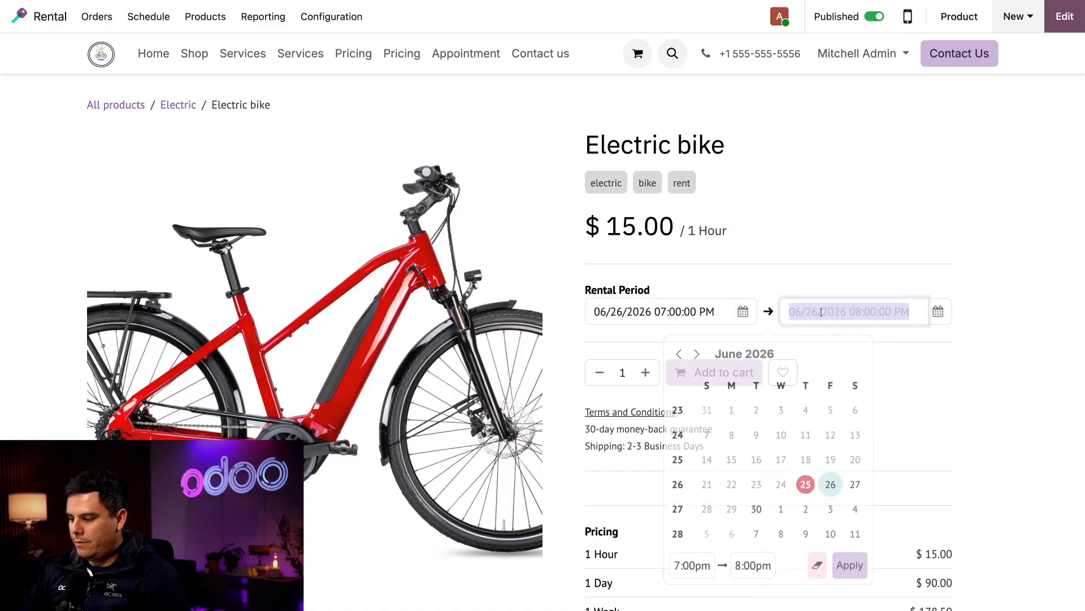
pyautogui.click(848, 561)
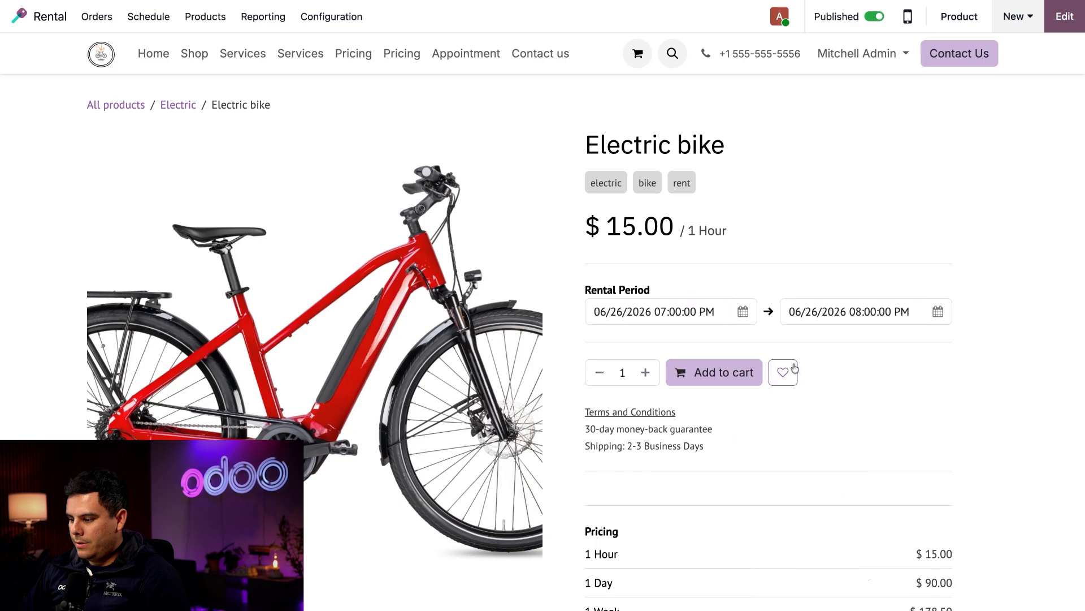
# Try a half-hour rental on June 26, 2026 by applying a period from 12:00 PM to 12:30 PM
pyautogui.click(742, 316)
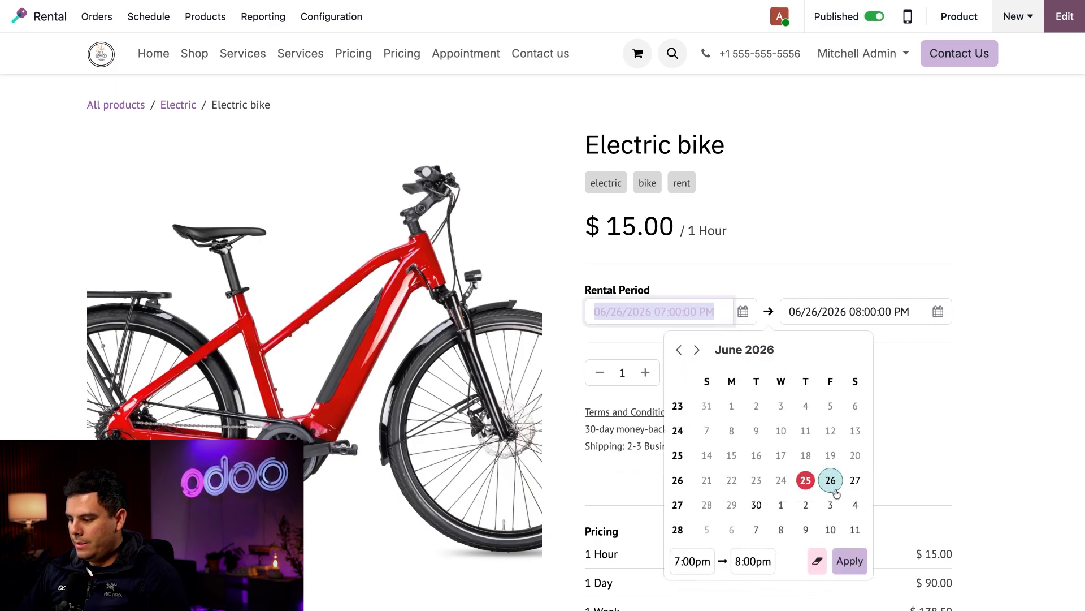
pyautogui.click(691, 564)
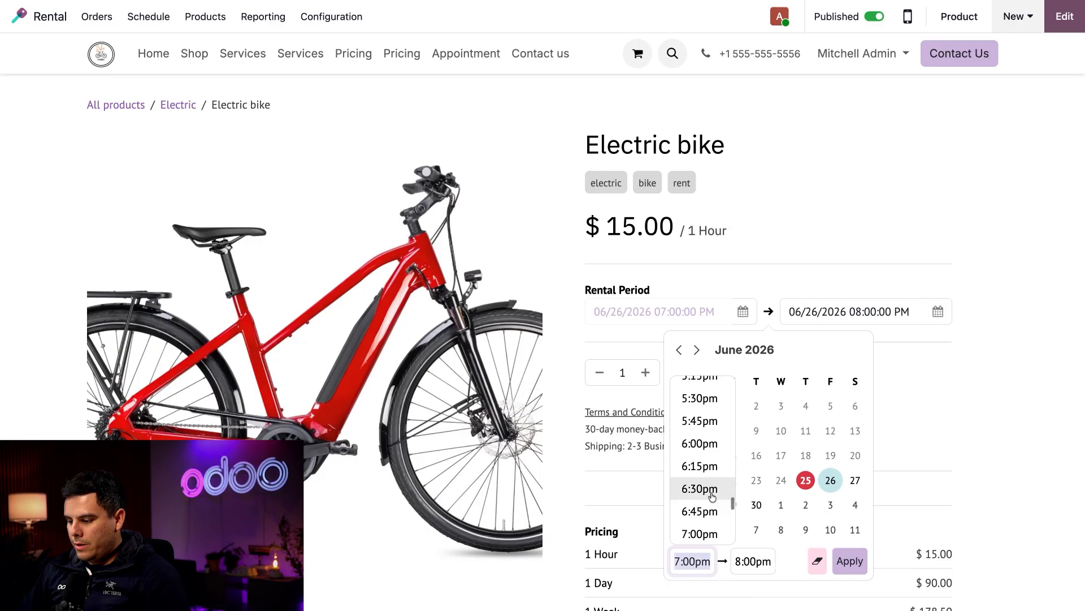
pyautogui.scroll(5, 712, 495)
pyautogui.scroll(4, 712, 496)
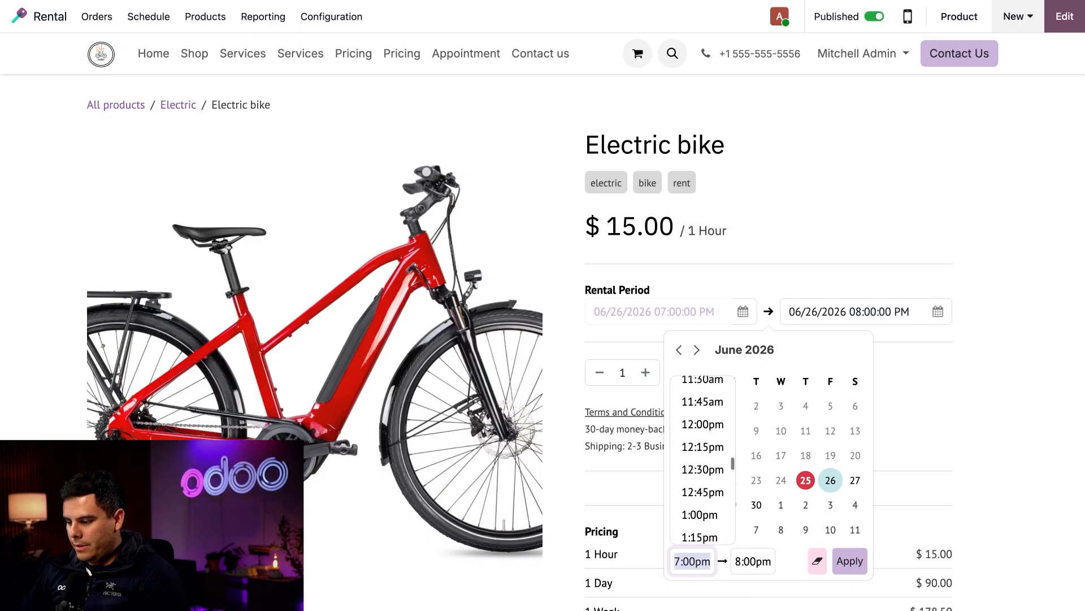
pyautogui.click(701, 429)
pyautogui.click(752, 562)
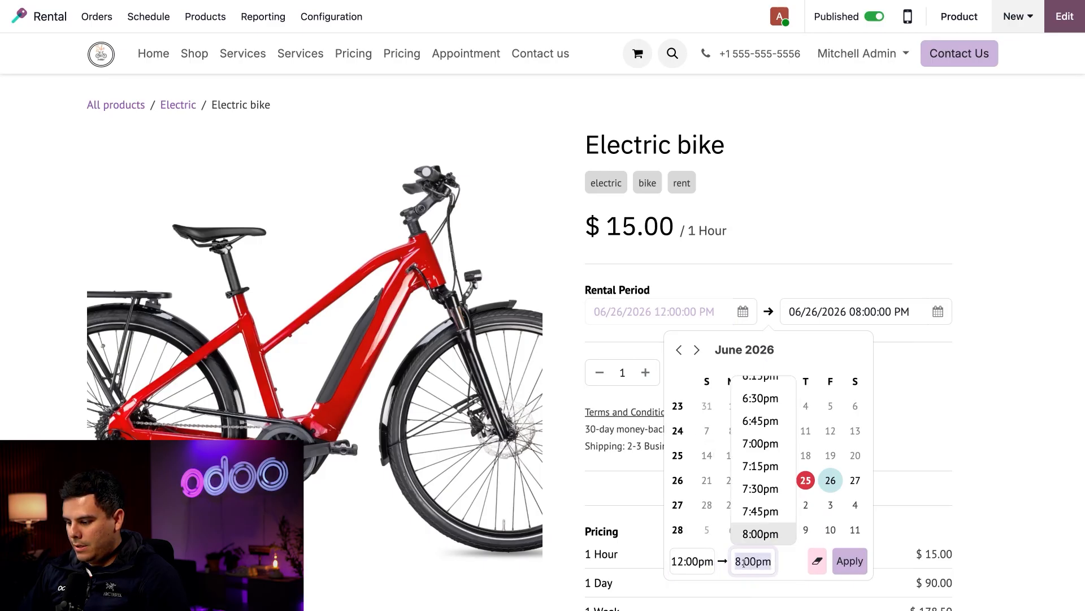
pyautogui.scroll(3, 763, 439)
pyautogui.scroll(5, 763, 438)
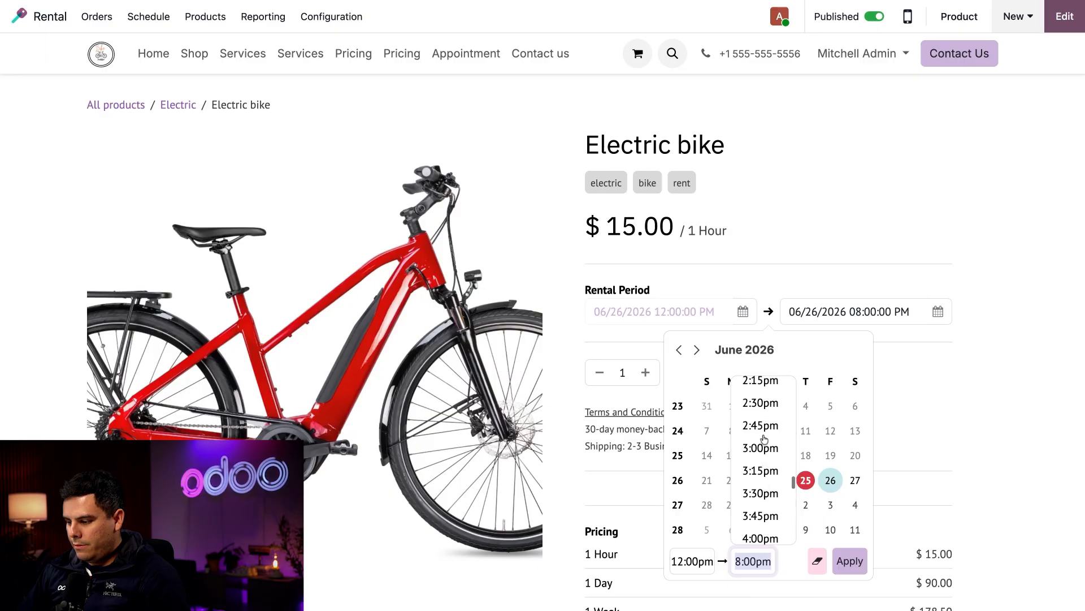
pyautogui.scroll(2, 763, 439)
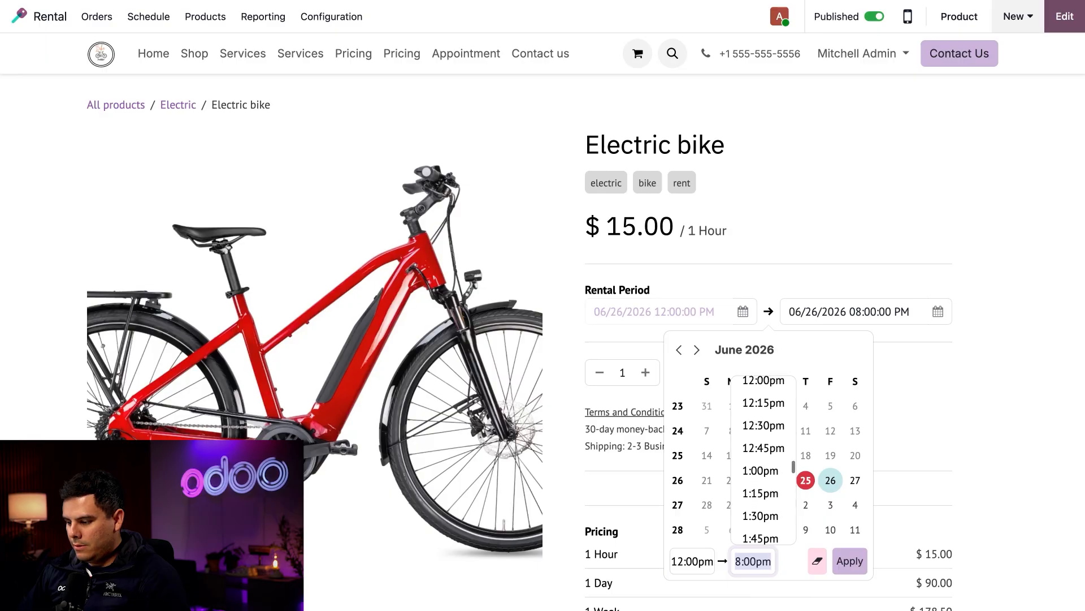
pyautogui.click(761, 432)
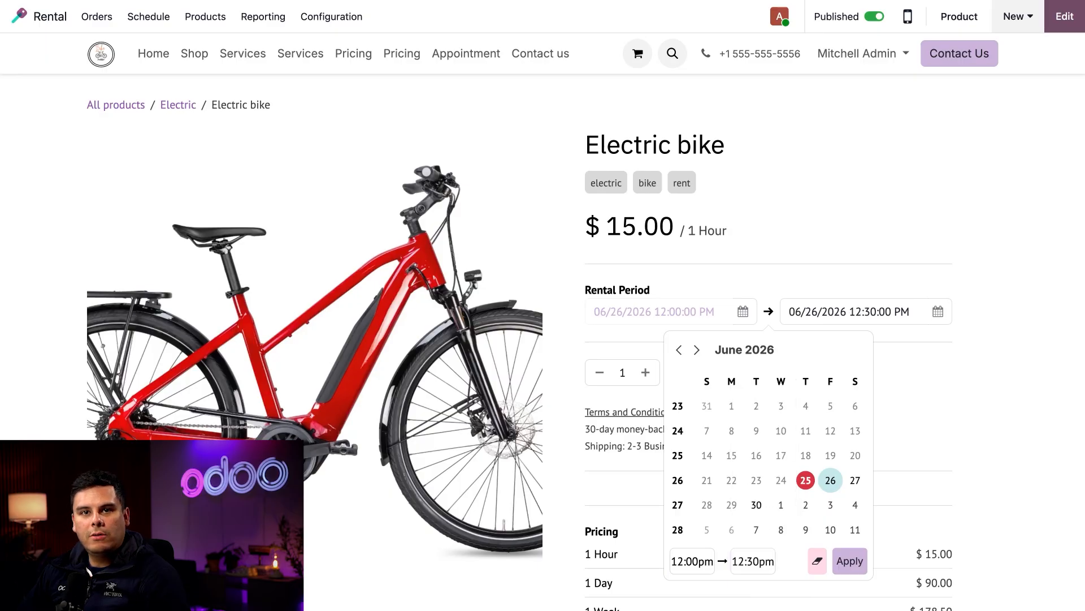
pyautogui.click(850, 561)
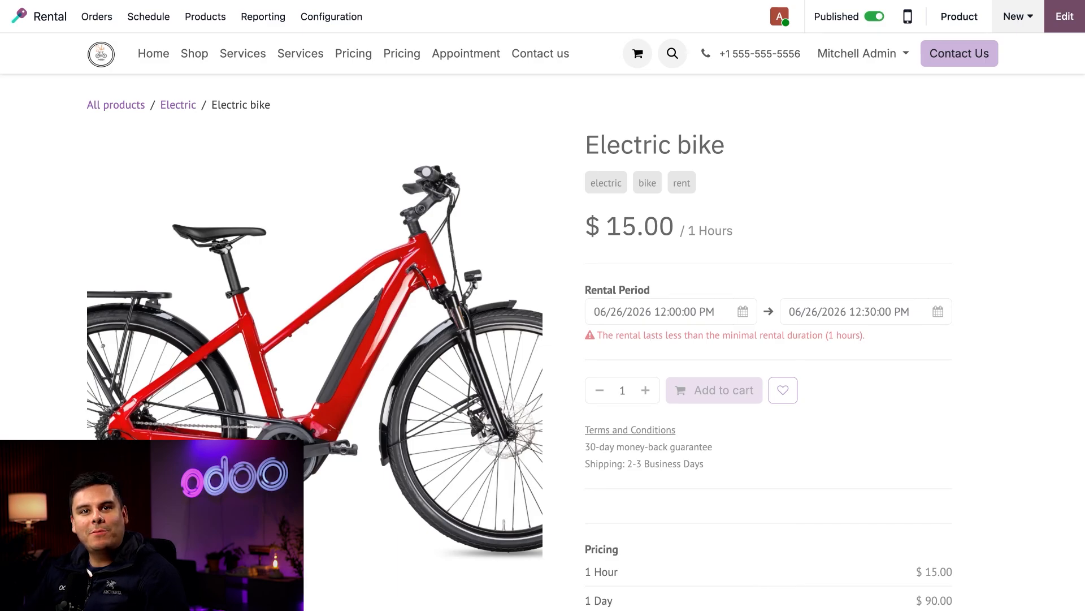
# Change the rental start time to 6:15 PM and the rental date to June 25, 2026
pyautogui.click(752, 306)
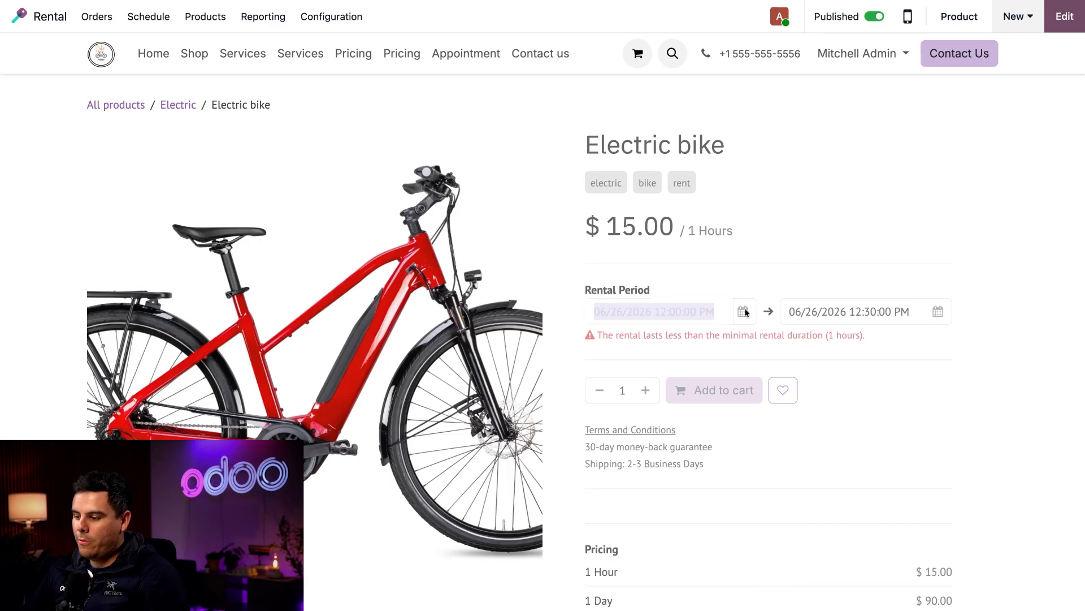
pyautogui.click(806, 488)
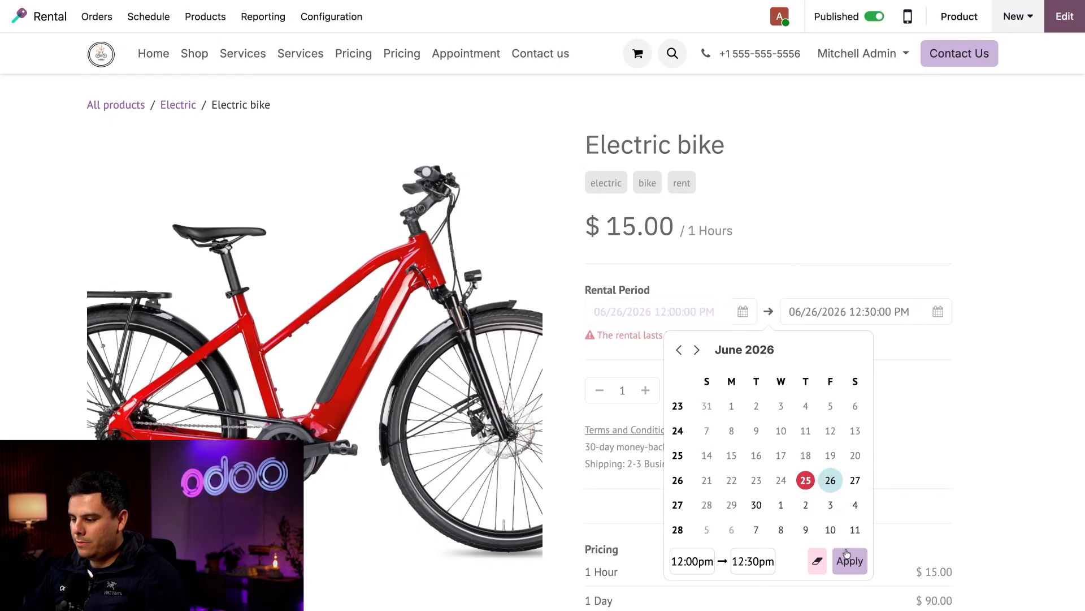
pyautogui.click(831, 371)
pyautogui.click(714, 306)
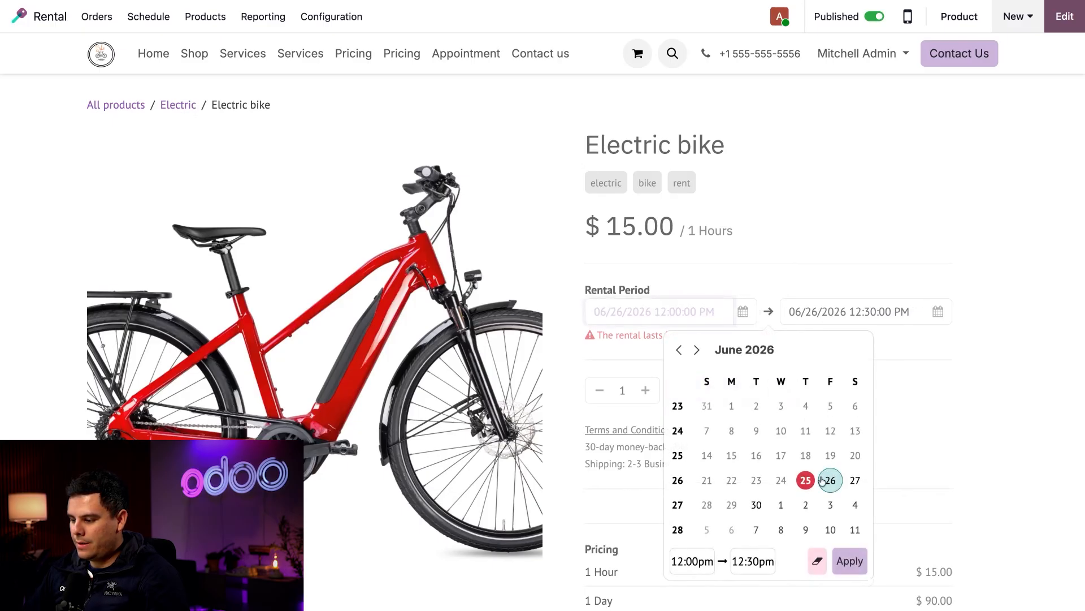
pyautogui.click(805, 484)
pyautogui.click(692, 561)
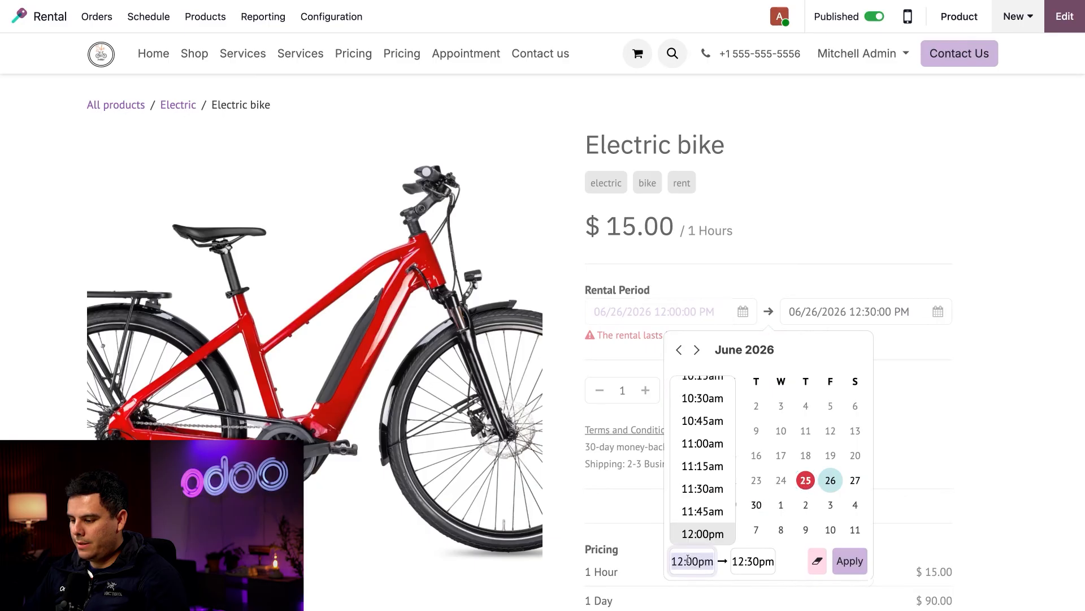
pyautogui.scroll(-3, 699, 515)
pyautogui.scroll(-6, 700, 512)
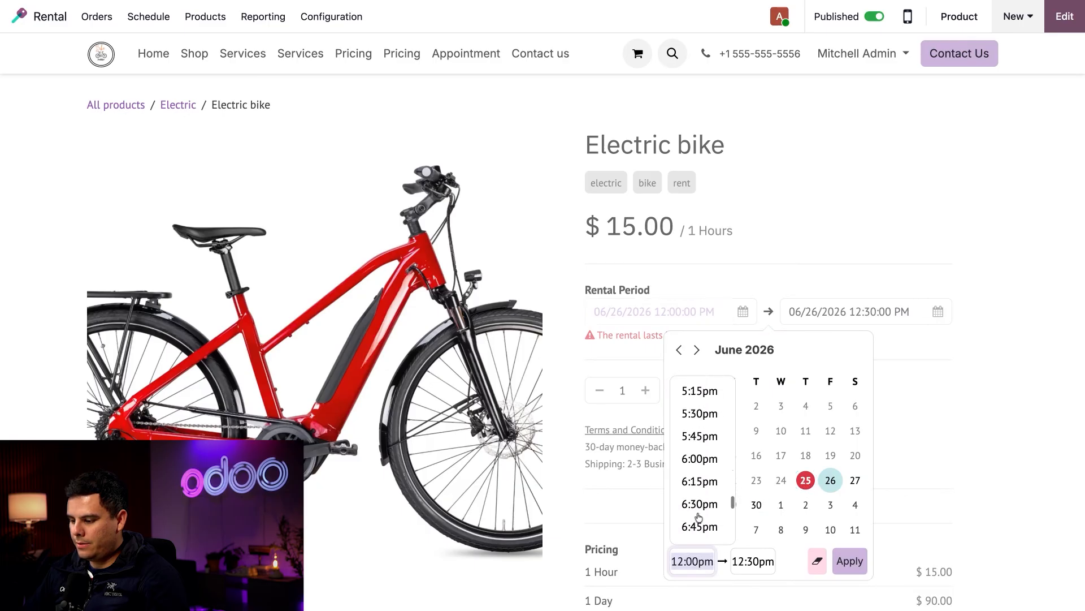
pyautogui.click(698, 481)
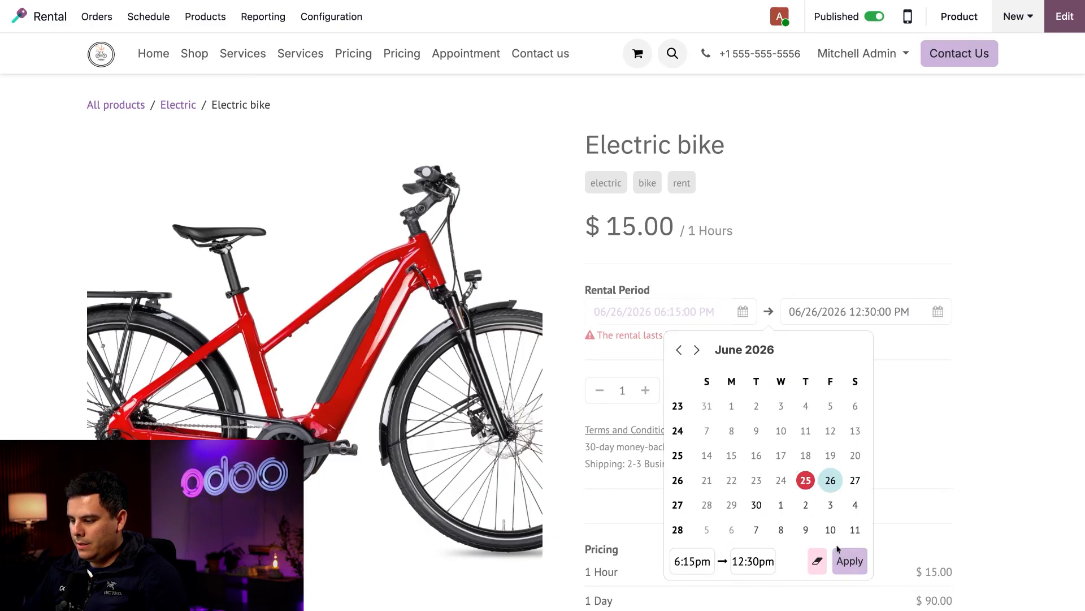
pyautogui.click(806, 480)
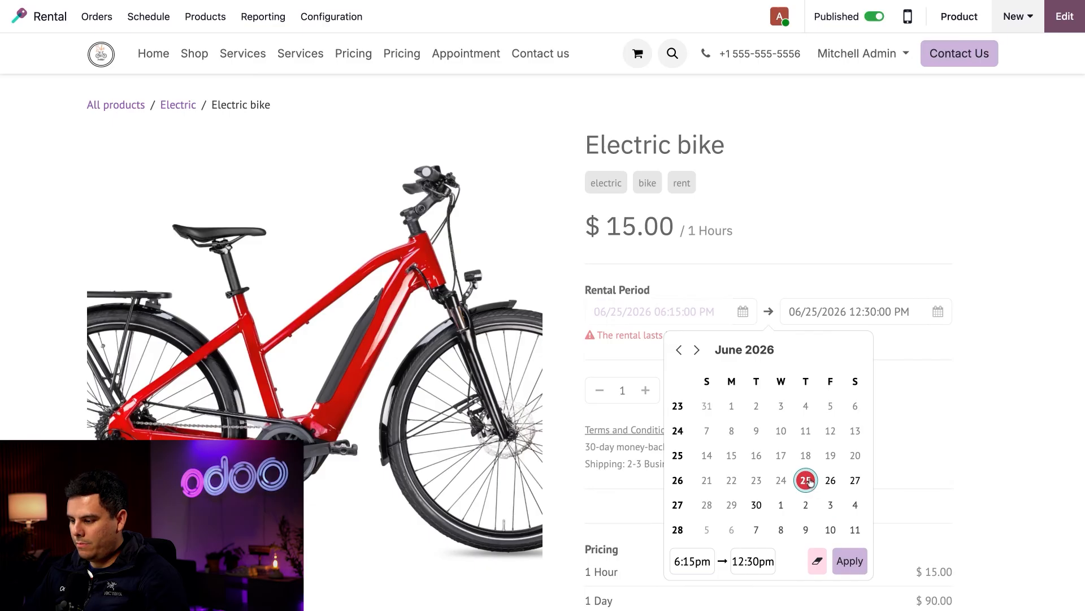
# Set the rental's return time to 8:15 PM and apply the period
pyautogui.click(753, 561)
pyautogui.scroll(-10, 764, 520)
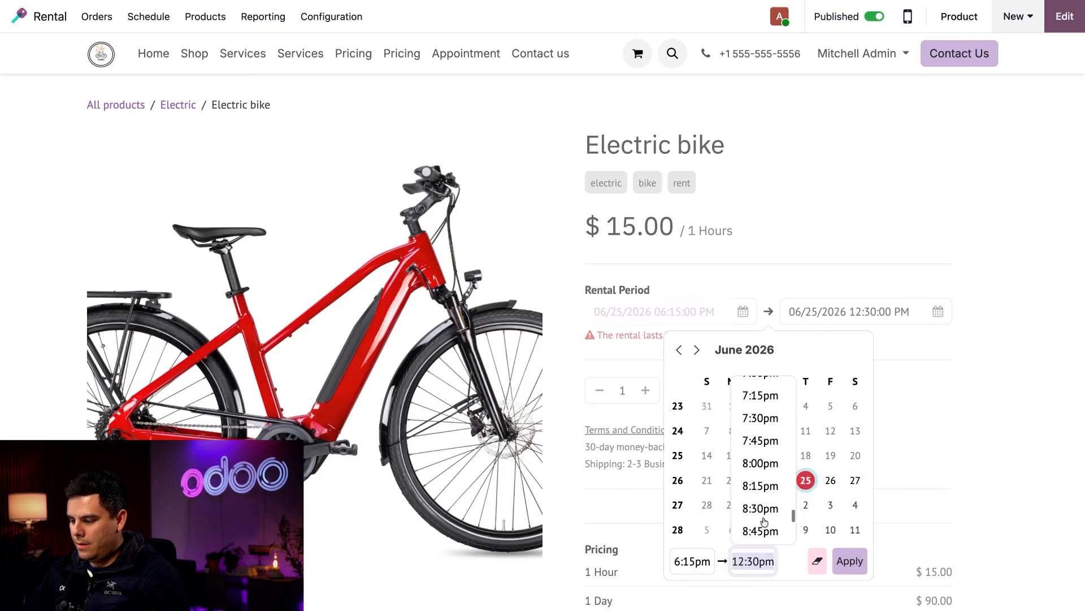
pyautogui.scroll(2, 763, 520)
pyautogui.scroll(-2, 762, 512)
pyautogui.click(763, 504)
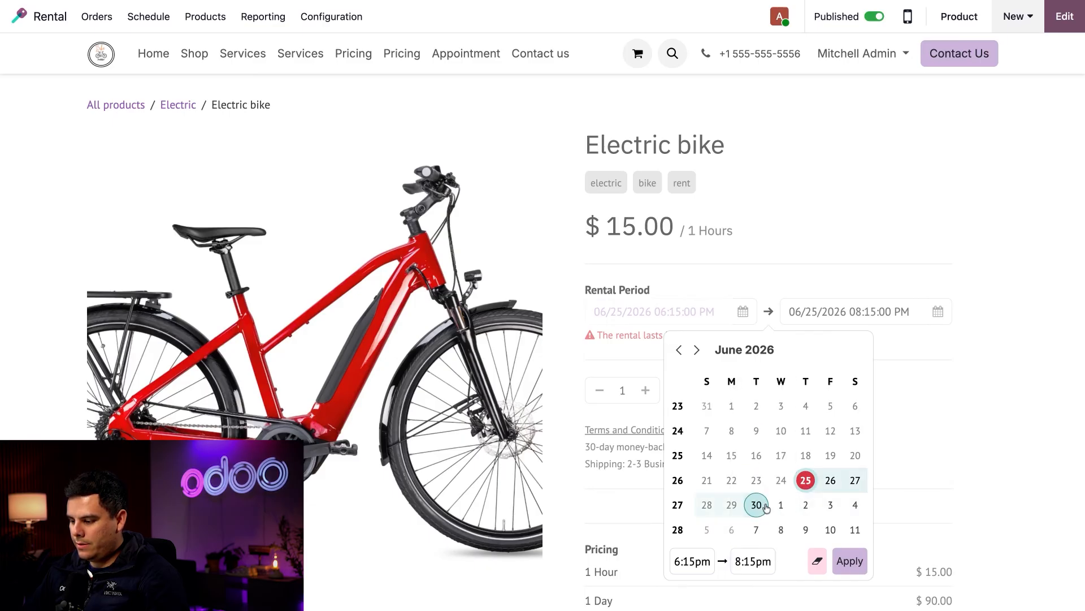
pyautogui.click(855, 560)
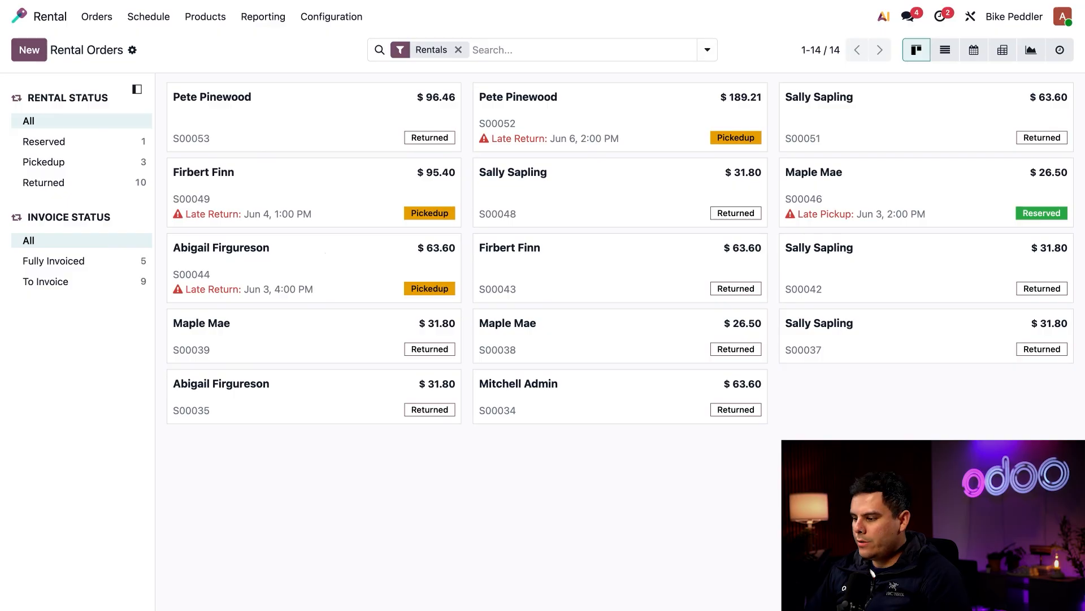
# Check the delivery transfers of the returned $63.60 rental order in the first row and go back to that order
pyautogui.click(887, 102)
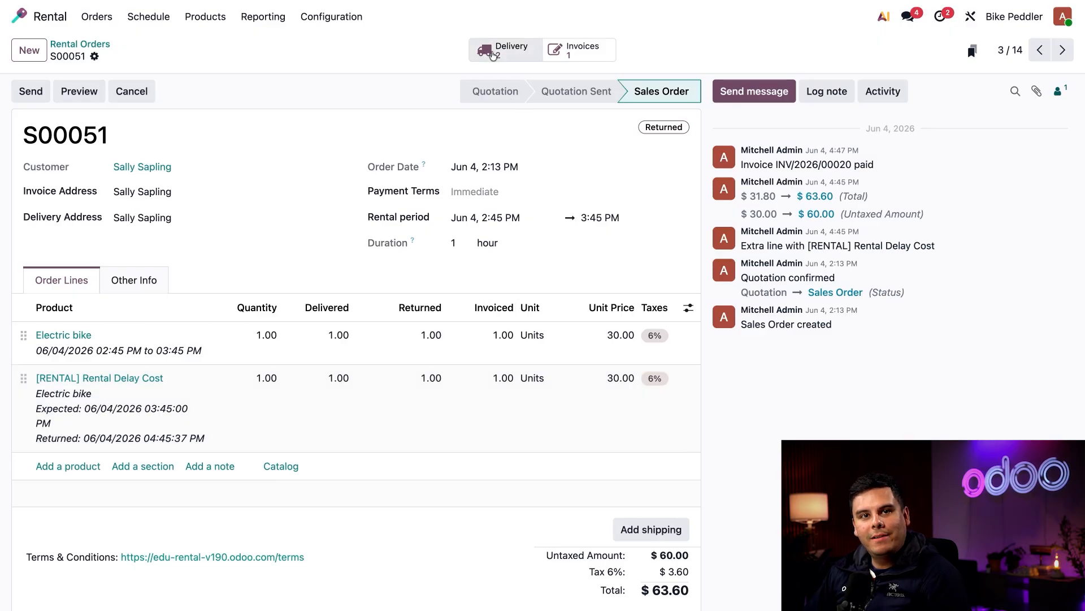
pyautogui.click(505, 49)
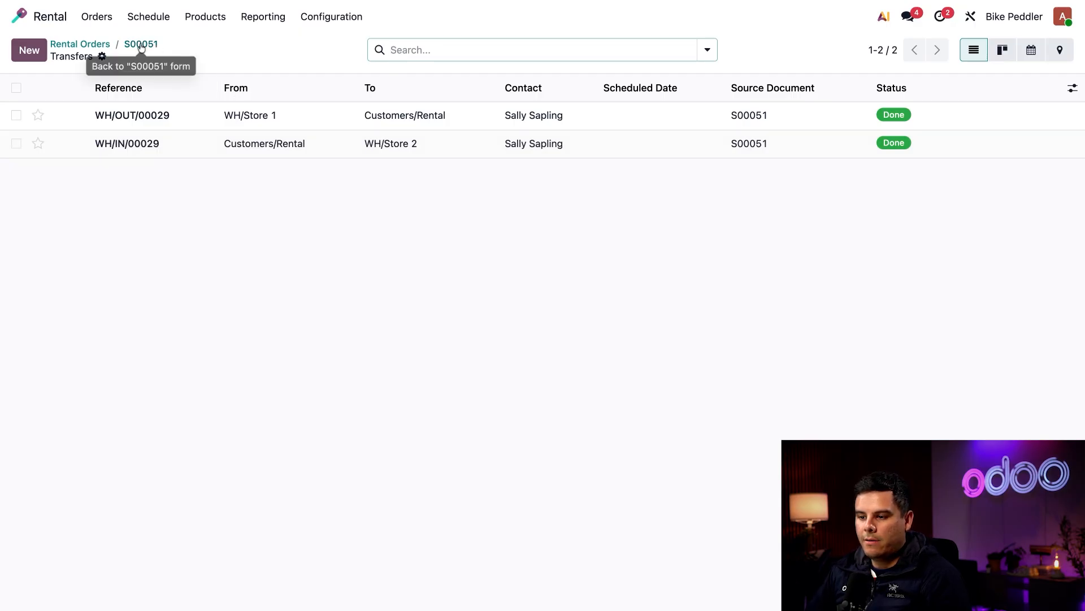
pyautogui.click(90, 45)
pyautogui.click(890, 115)
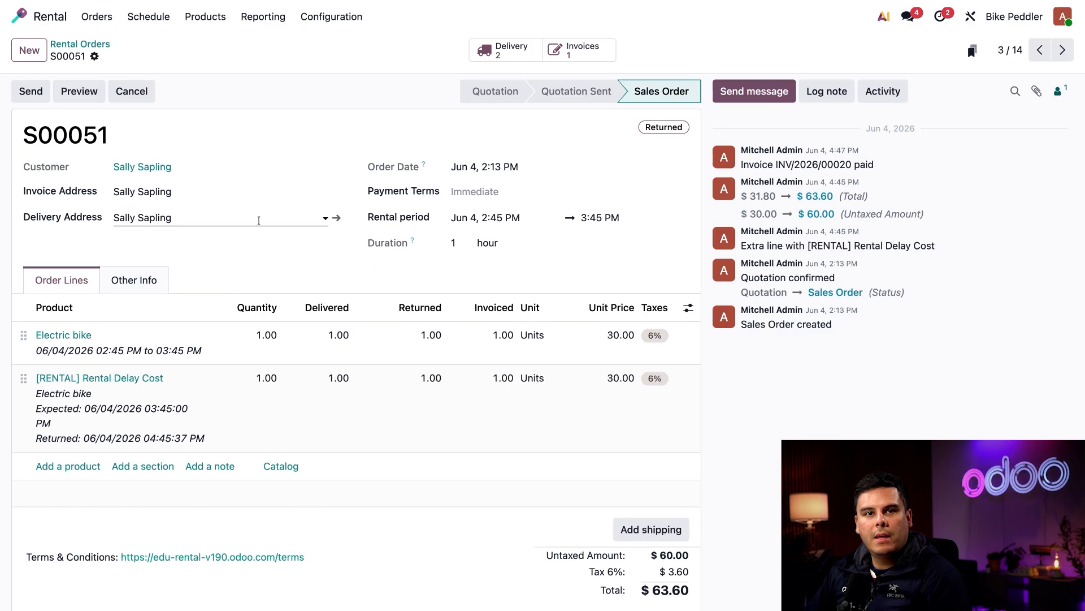
# Print the Pickup and Return Receipt for the open rental order
pyautogui.click(95, 56)
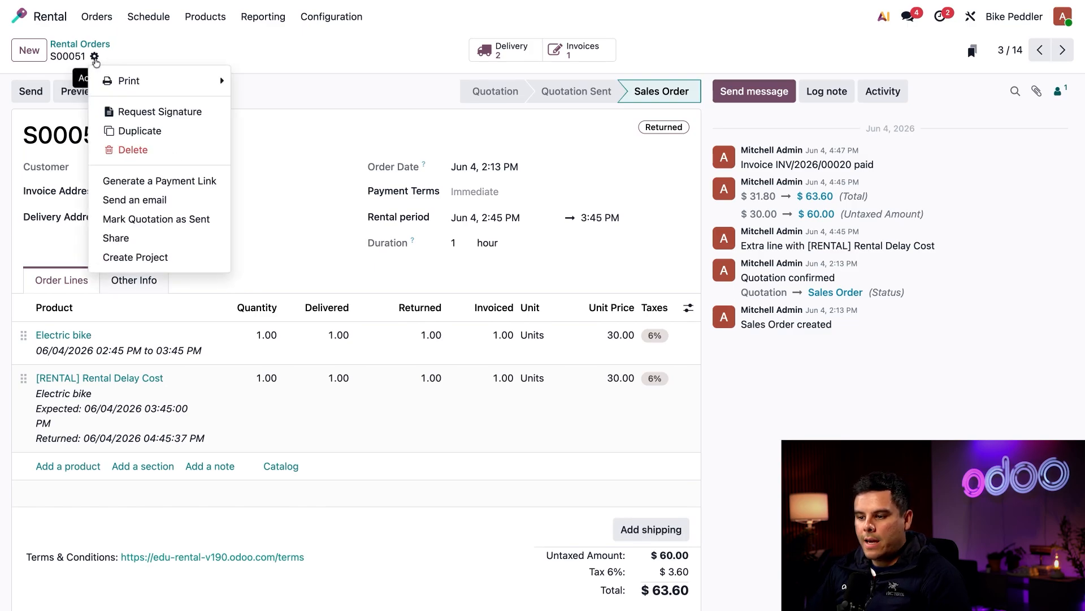
pyautogui.moveTo(133, 81)
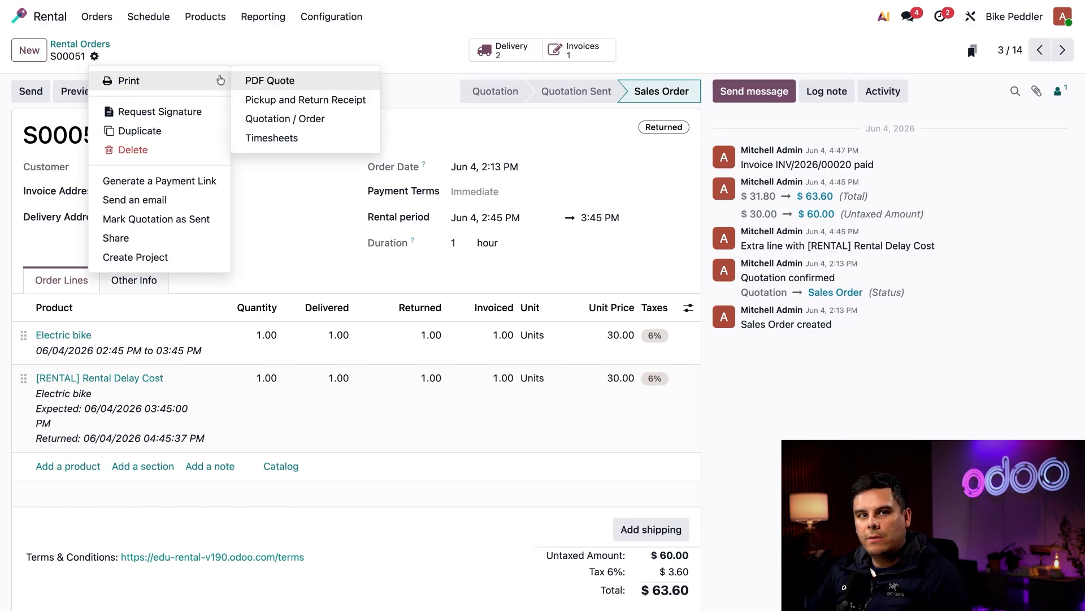
pyautogui.click(299, 102)
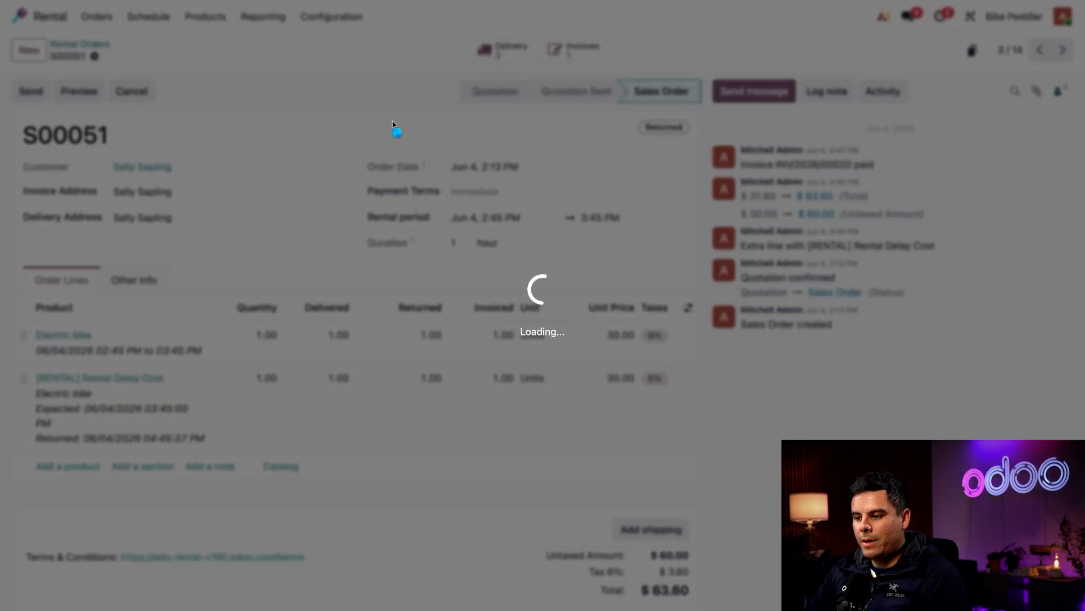